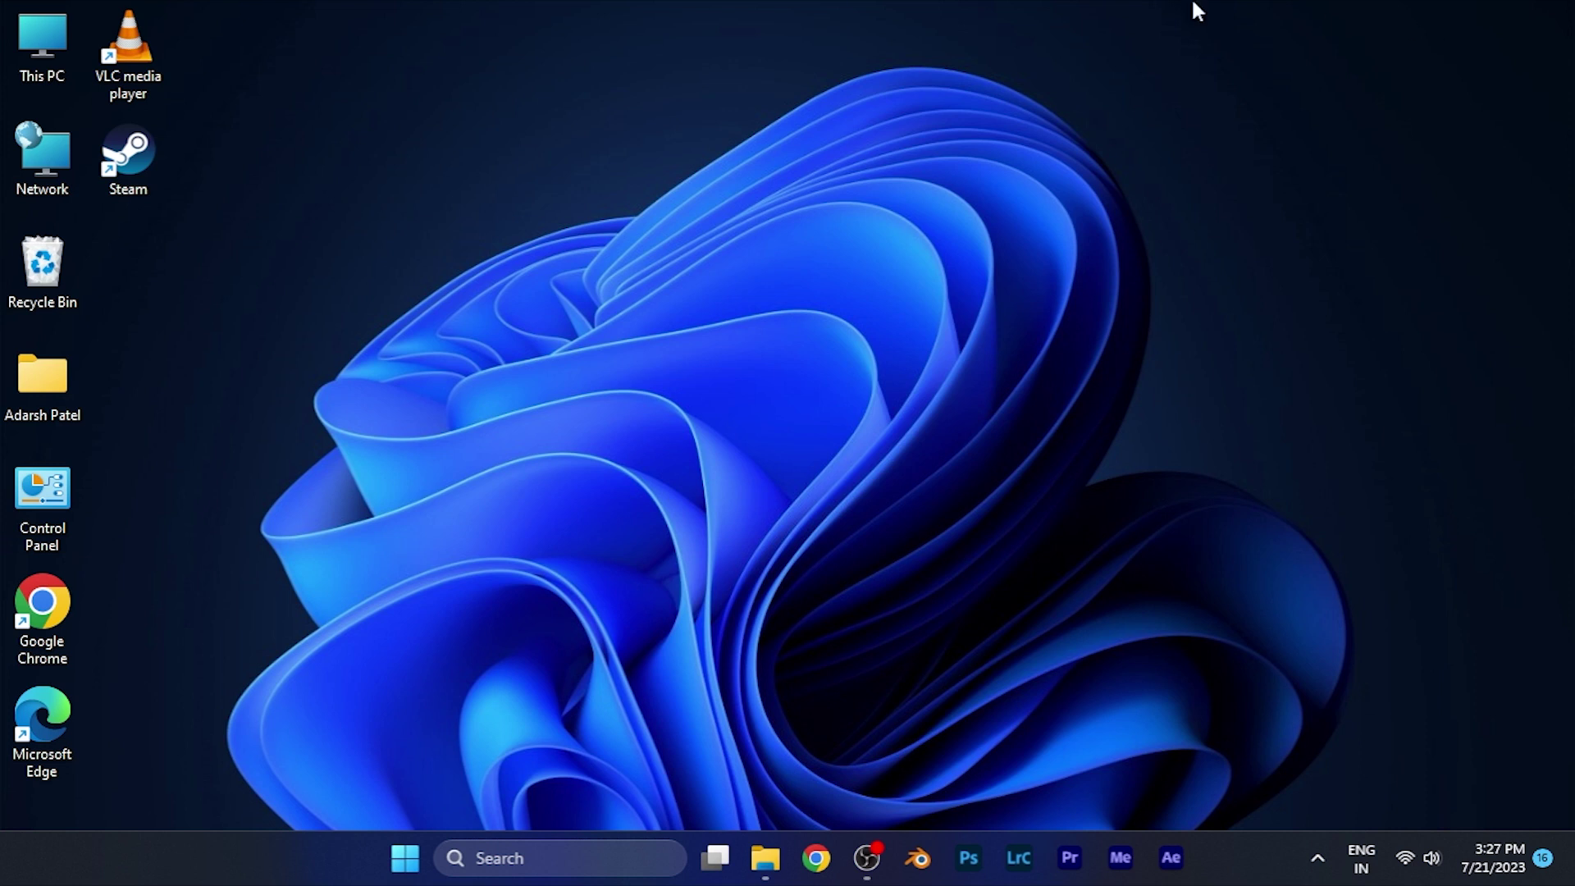
# Launch Steam from its desktop shortcut to reach the store page
pyautogui.doubleClick(128, 154)
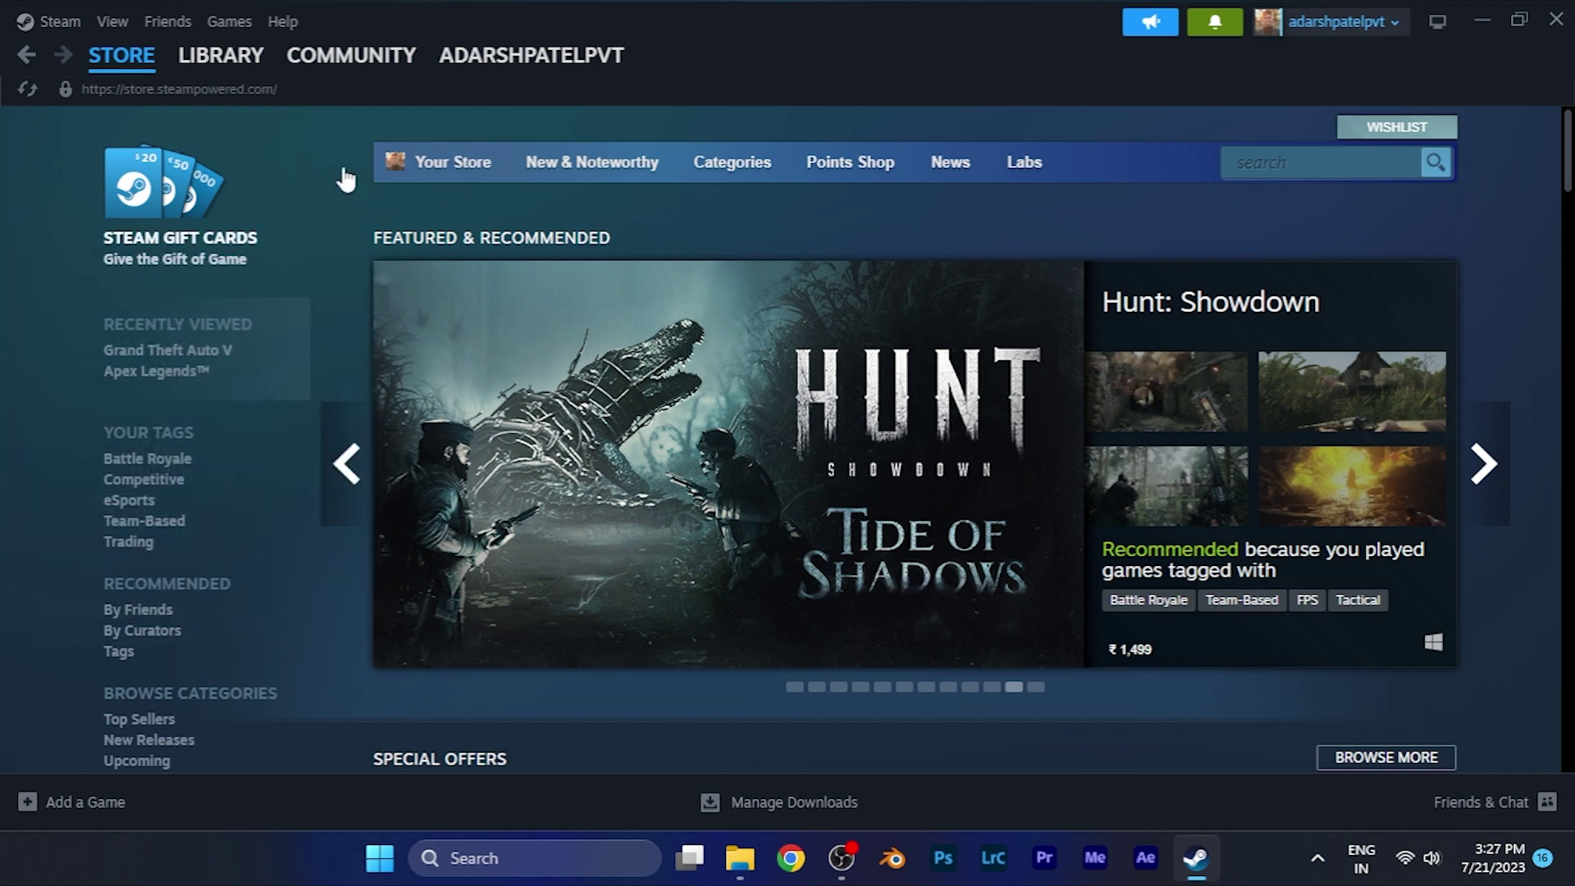
# Open Settings from the Steam menu, landing on the Account page
pyautogui.click(50, 27)
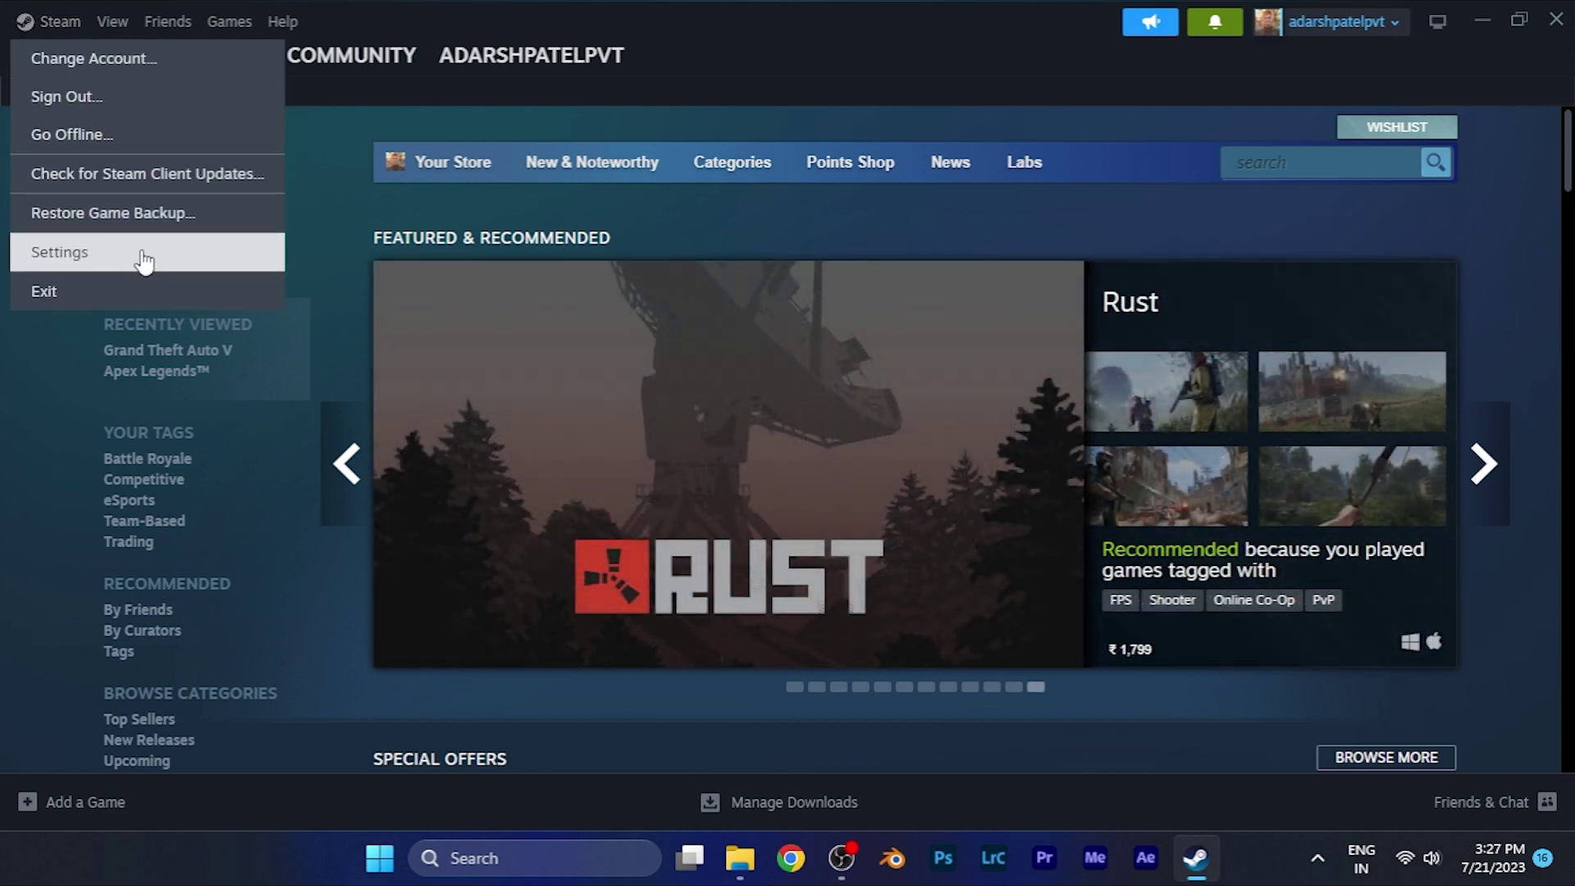
pyautogui.click(80, 254)
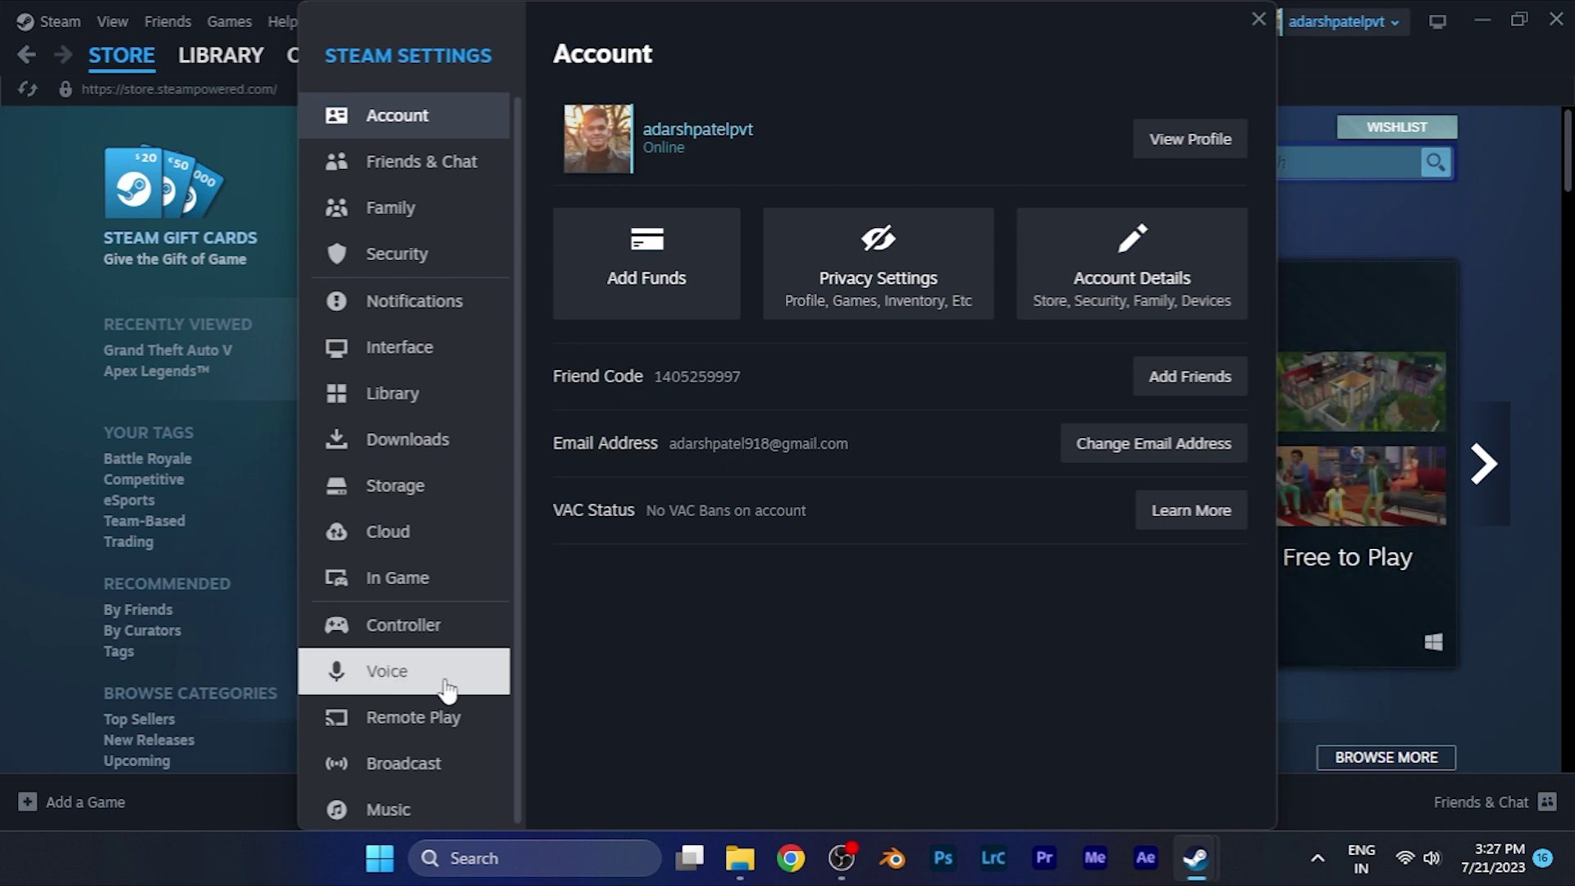
# Go to the Voice page and show its Advanced Options
pyautogui.click(420, 679)
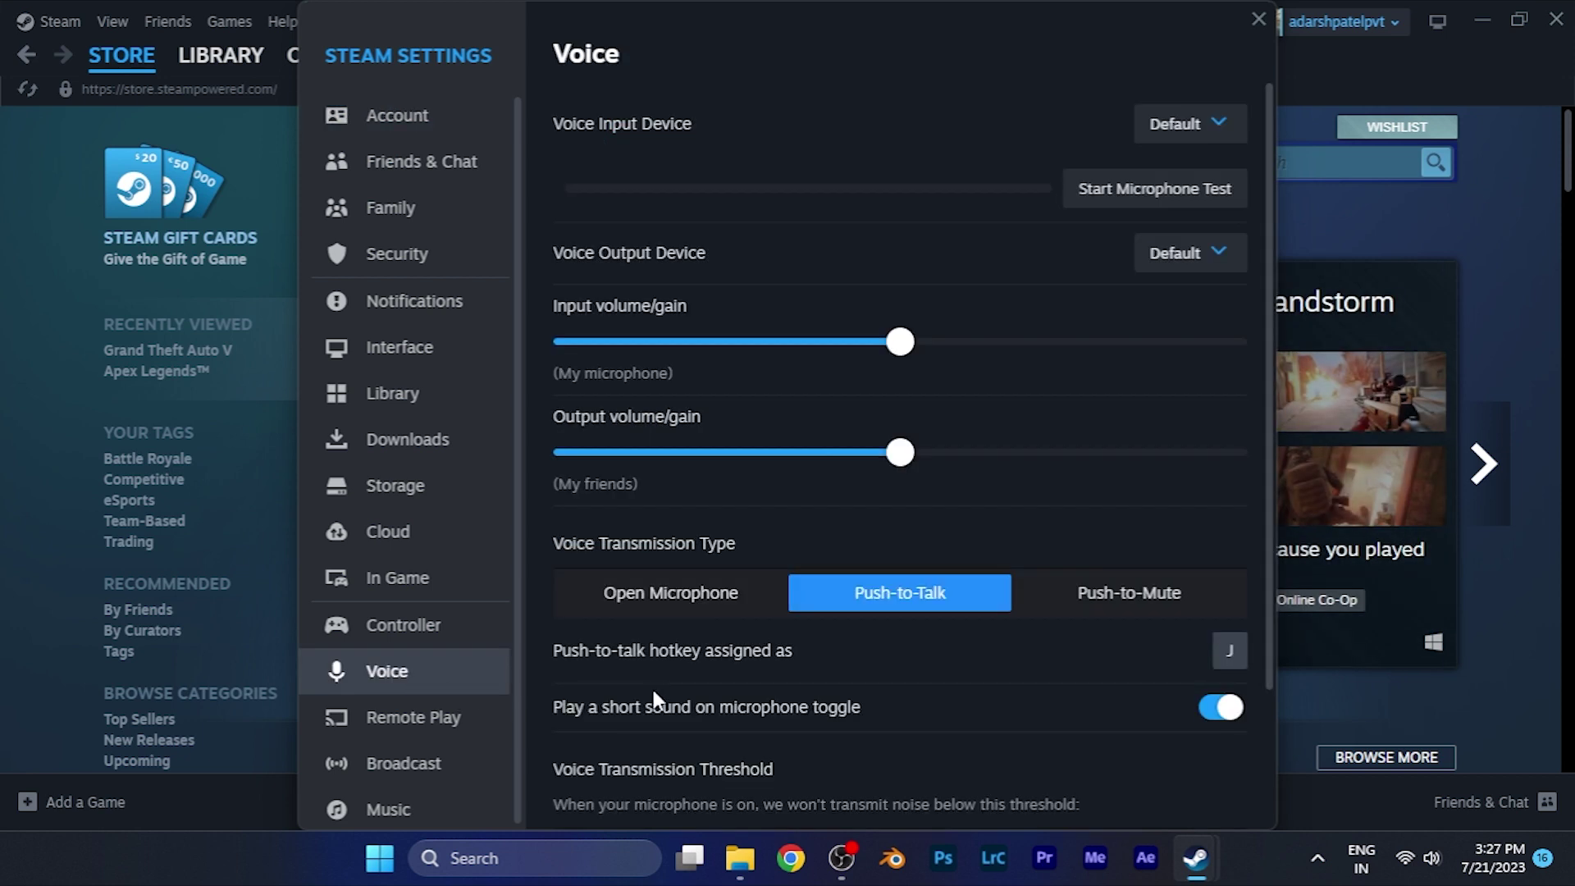
pyautogui.scroll(-1, 652, 686)
pyautogui.scroll(1, 651, 688)
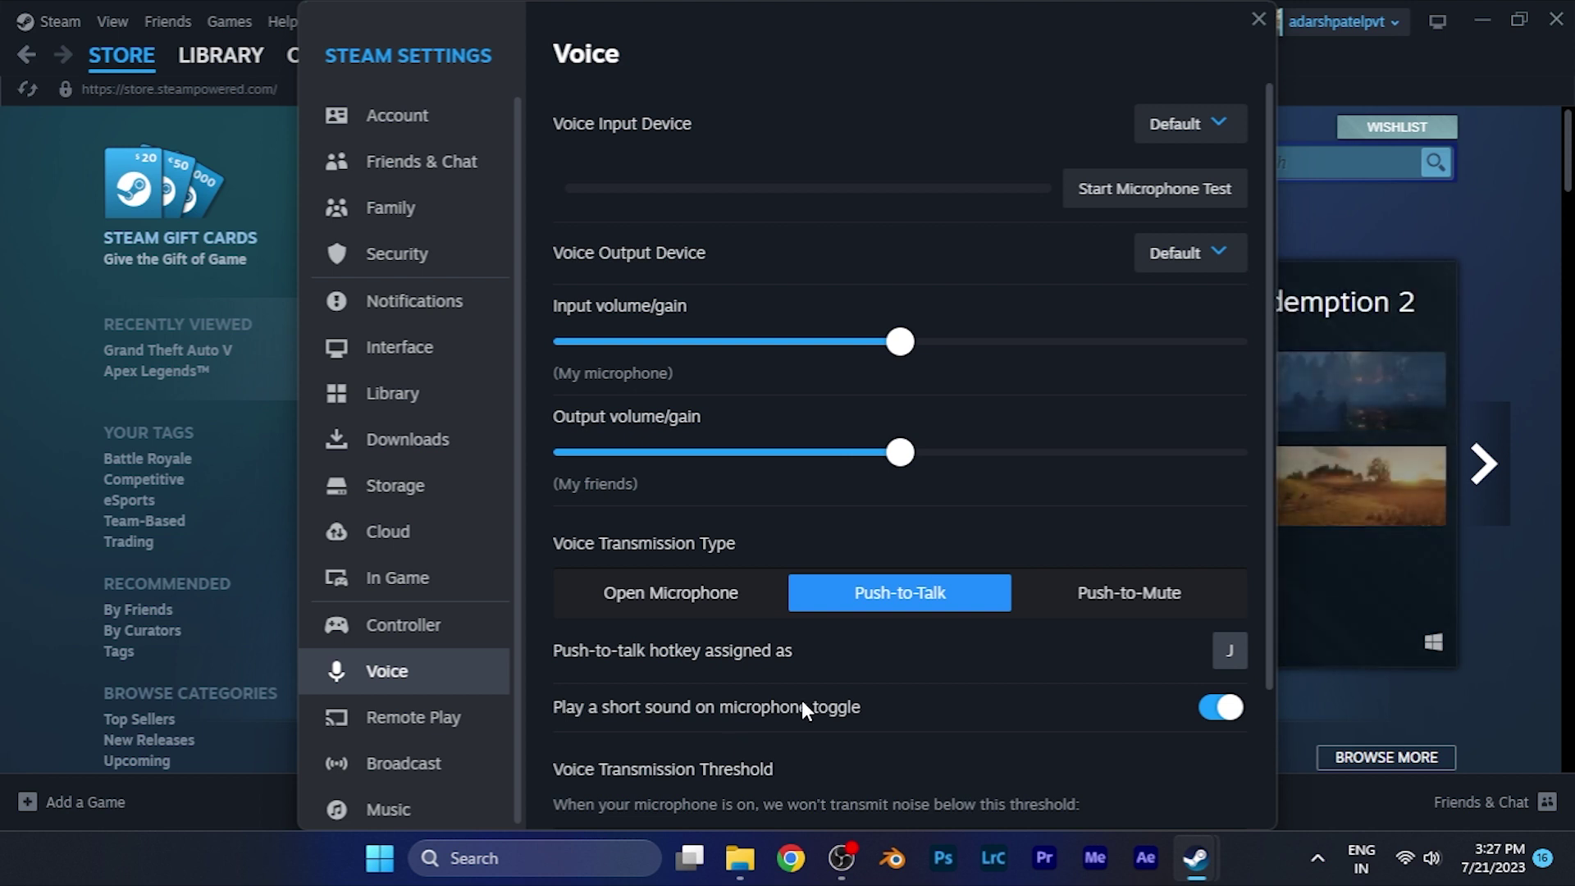
pyautogui.scroll(-3, 801, 700)
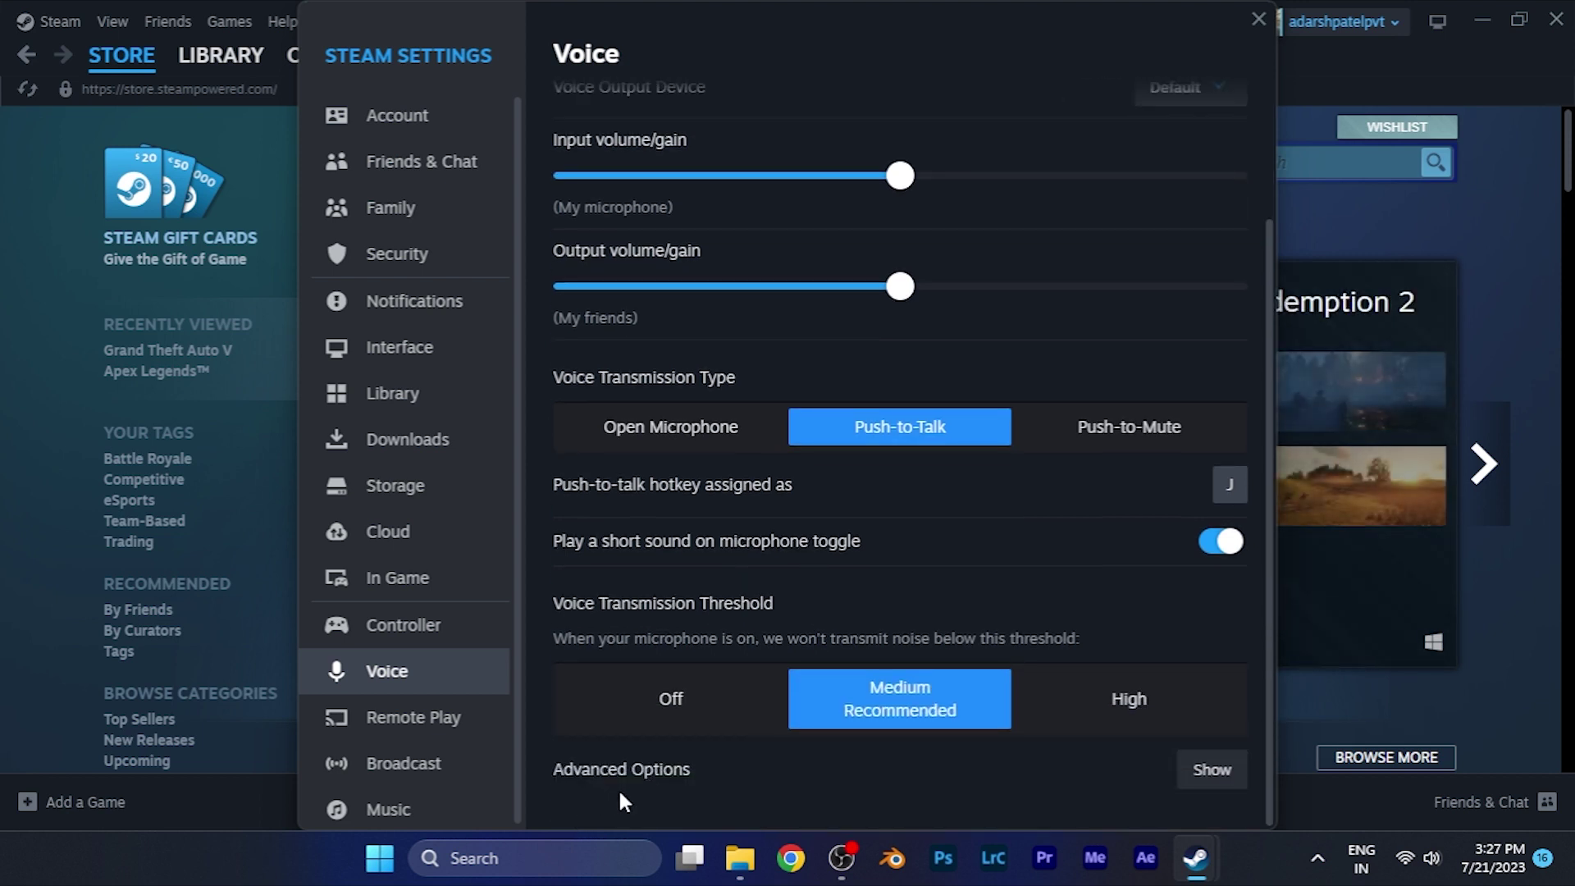
pyautogui.click(1199, 772)
pyautogui.scroll(-2, 1017, 722)
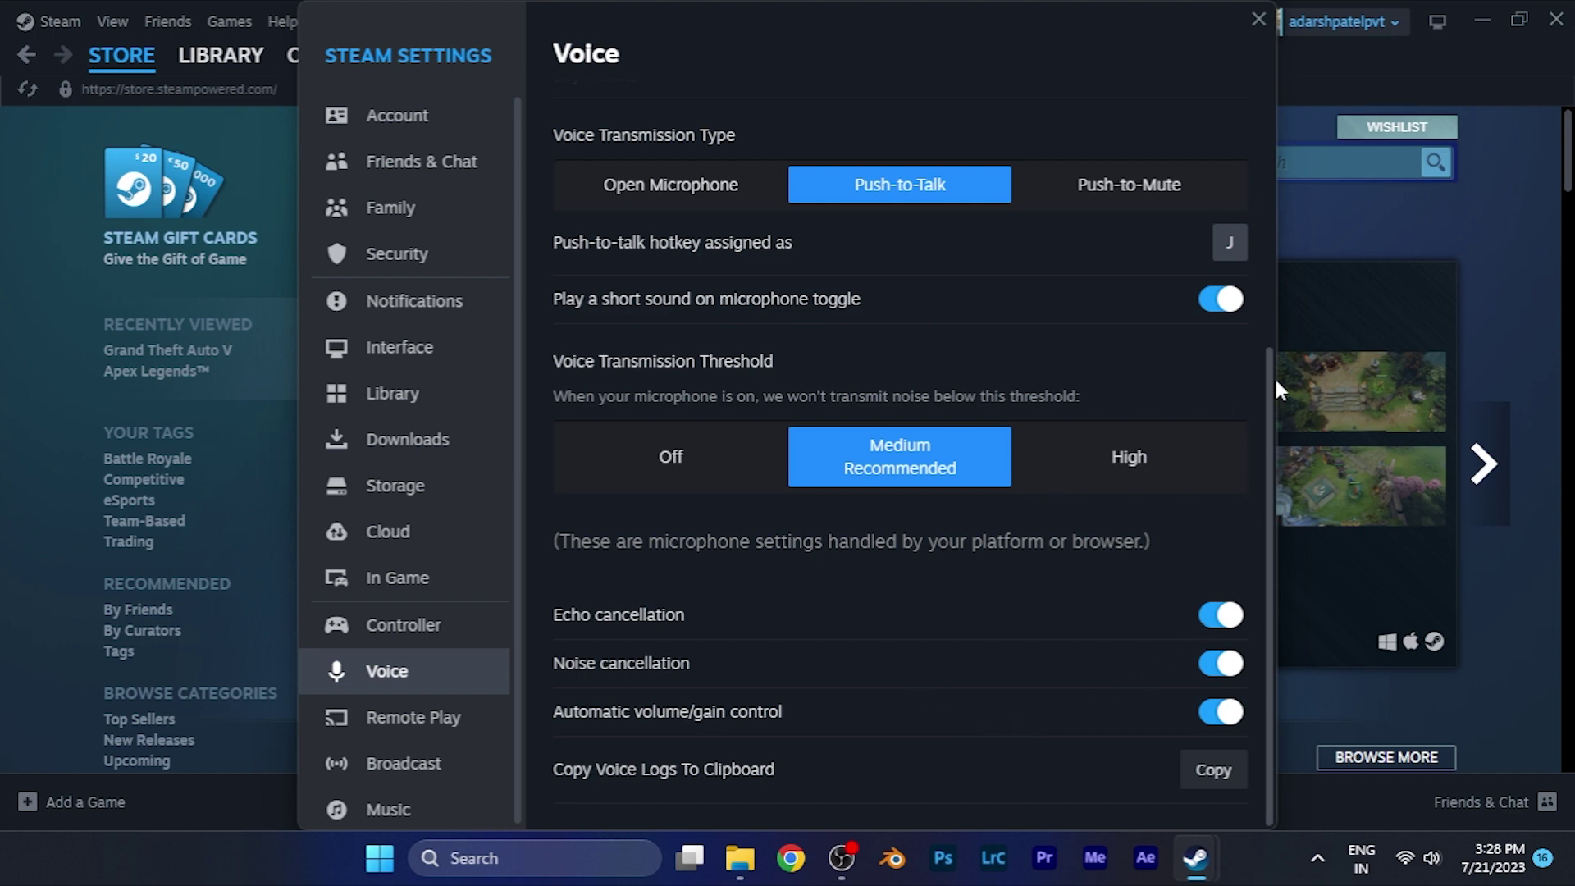
# Close the Steam Settings window and then the main Steam window
pyautogui.click(1255, 22)
pyautogui.click(1481, 21)
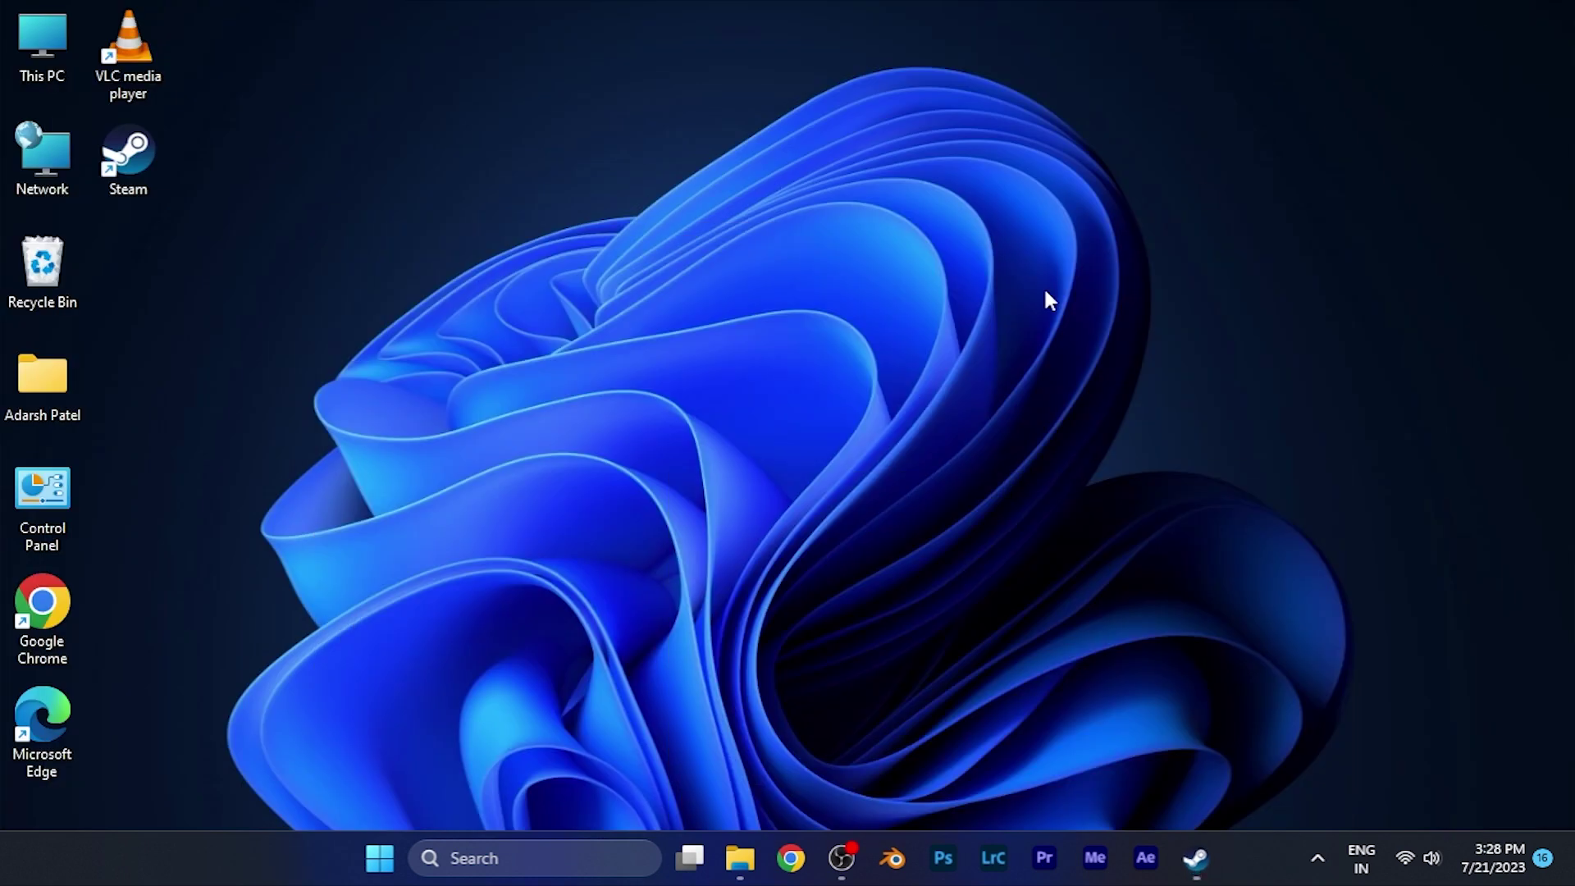